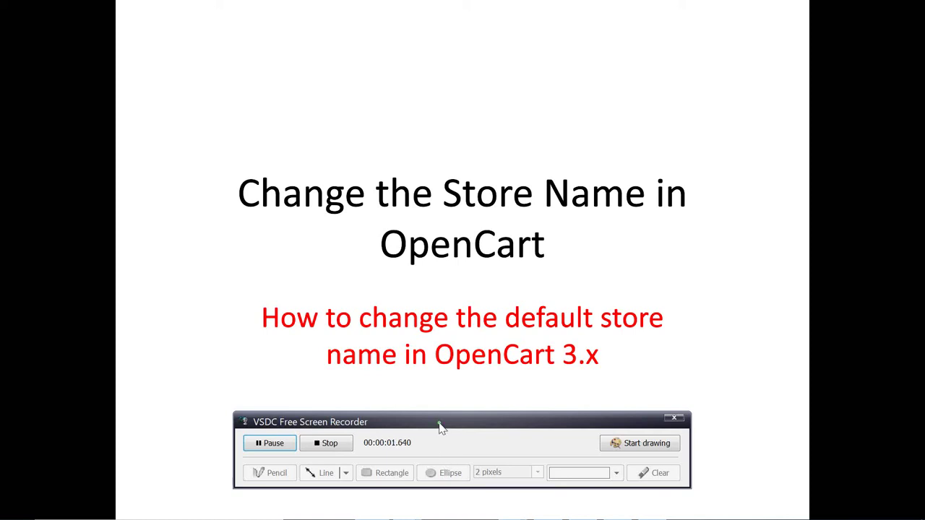
Move to the Definition slide in PowerPoint Online and leave the full-screen slideshow
drag(438, 425, 450, 464)
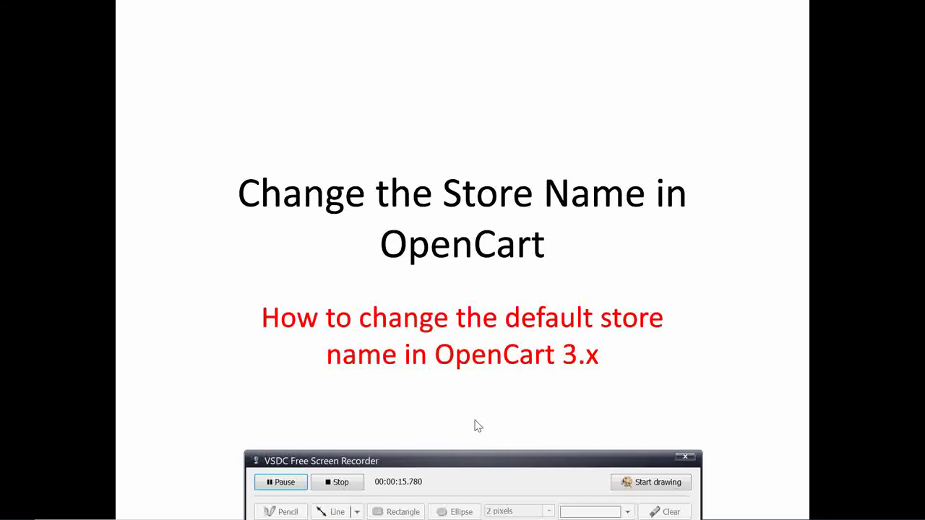
key(Right)
key(Escape)
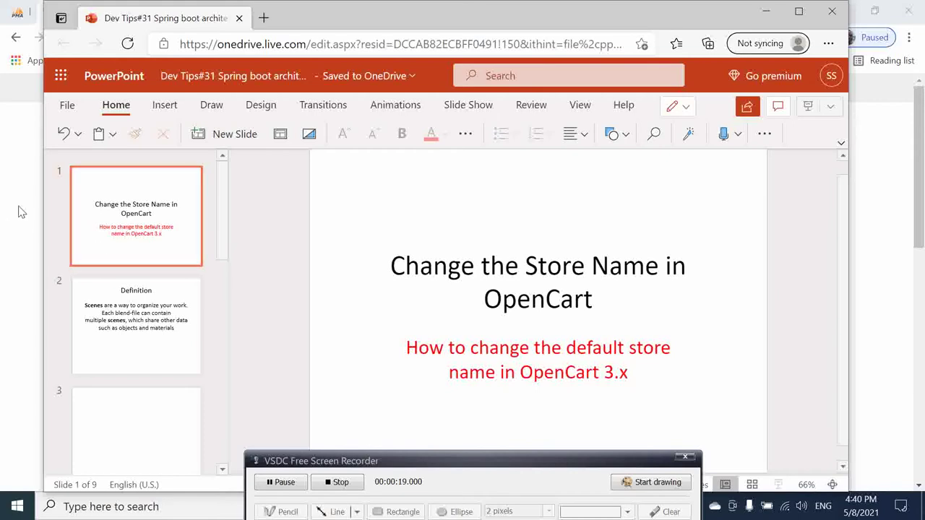
key(Down)
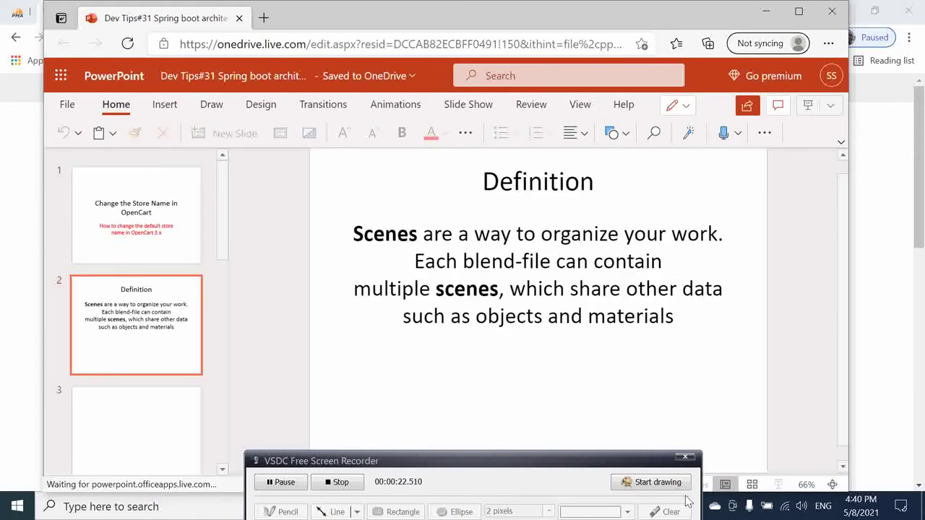
Bring up the Chrome window showing the OpenCart storefront titled Your Store
drag(628, 456, 852, 438)
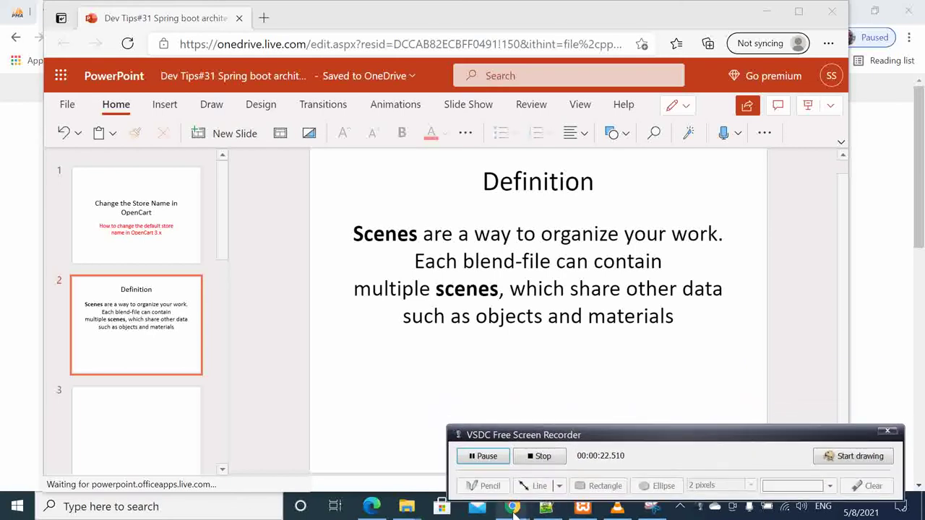
mouse_move(514, 511)
click(594, 451)
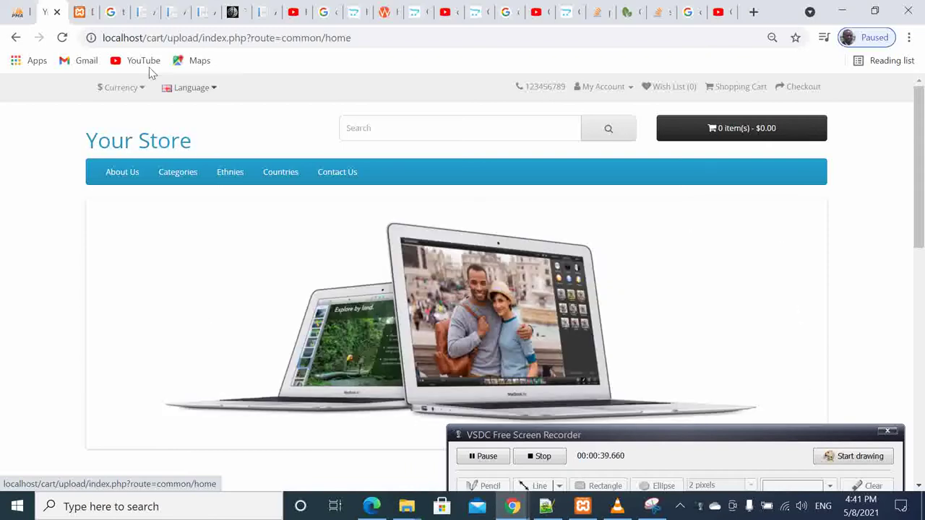
From the admin Dashboard tab, open System > Settings to list Your Store (Default)
click(85, 12)
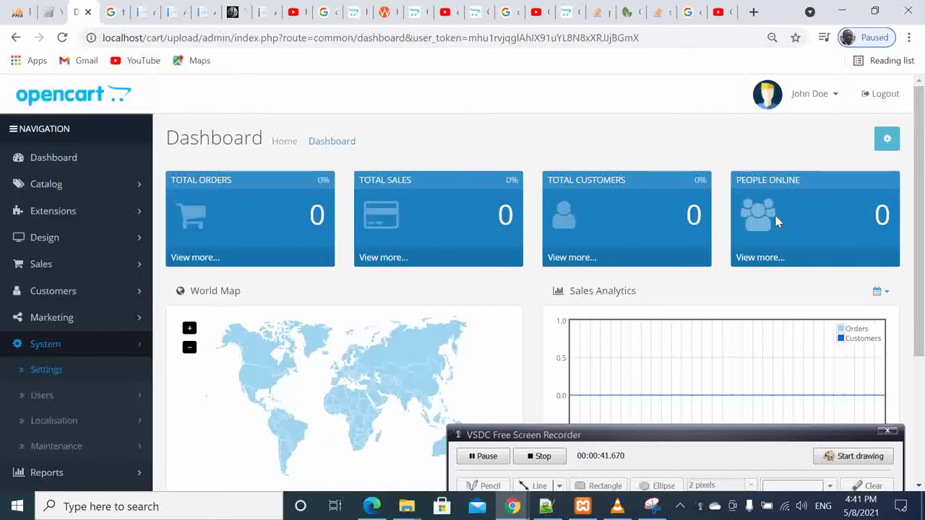
scroll(677, 209, down, 3)
scroll(677, 210, up, 3)
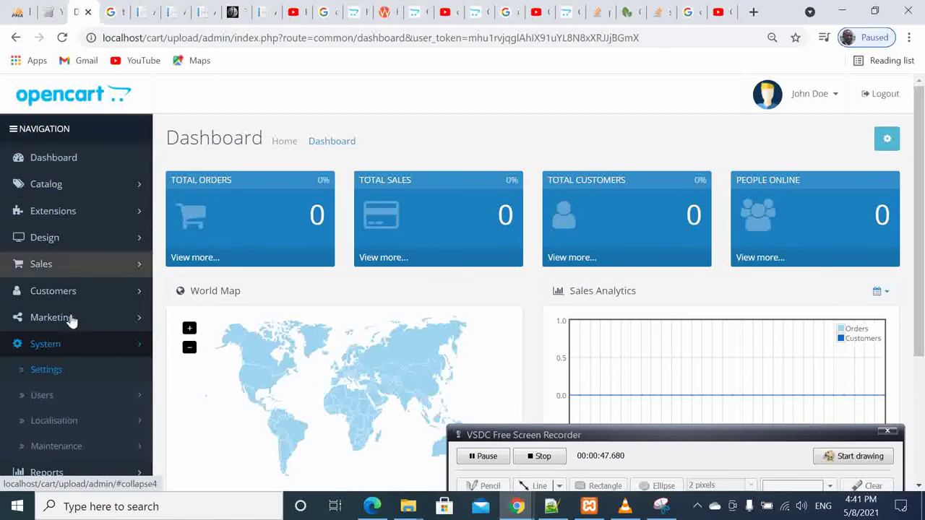
click(54, 350)
click(52, 349)
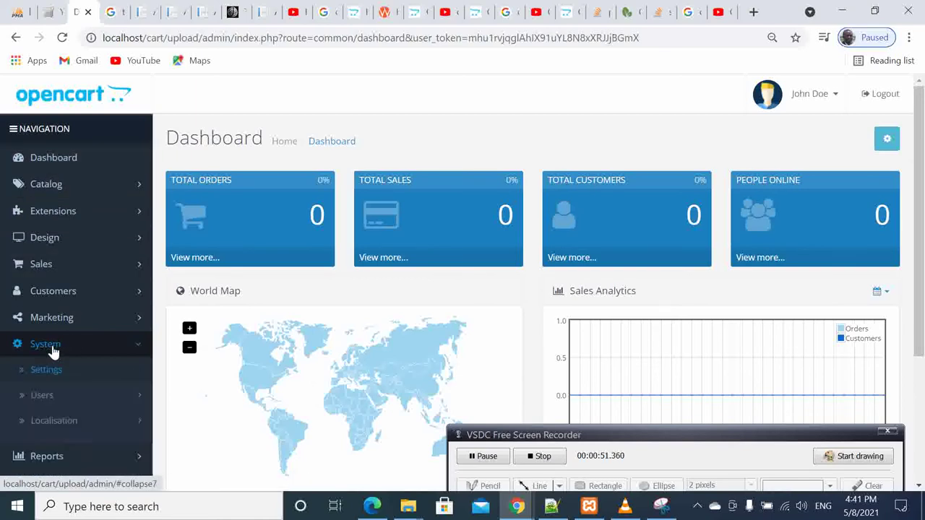
click(52, 369)
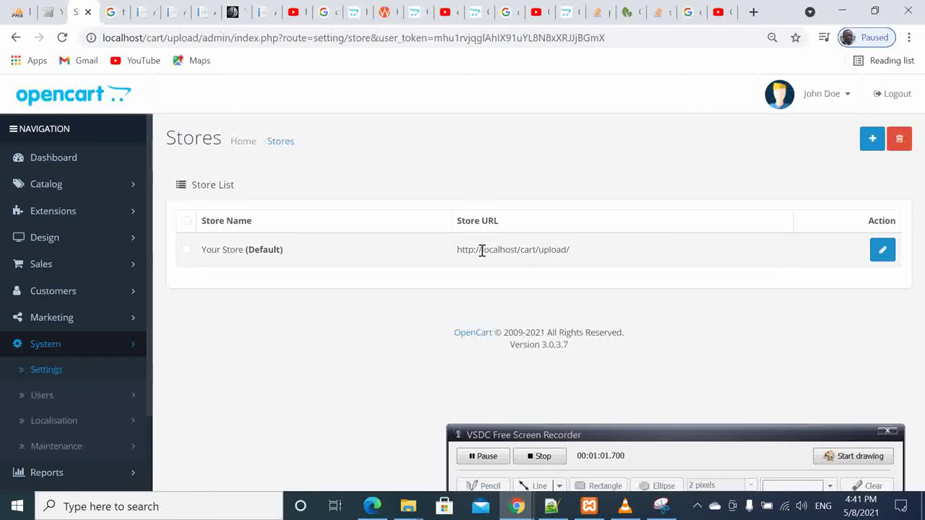
Open the default Your Store's settings for editing on the General tab
click(883, 255)
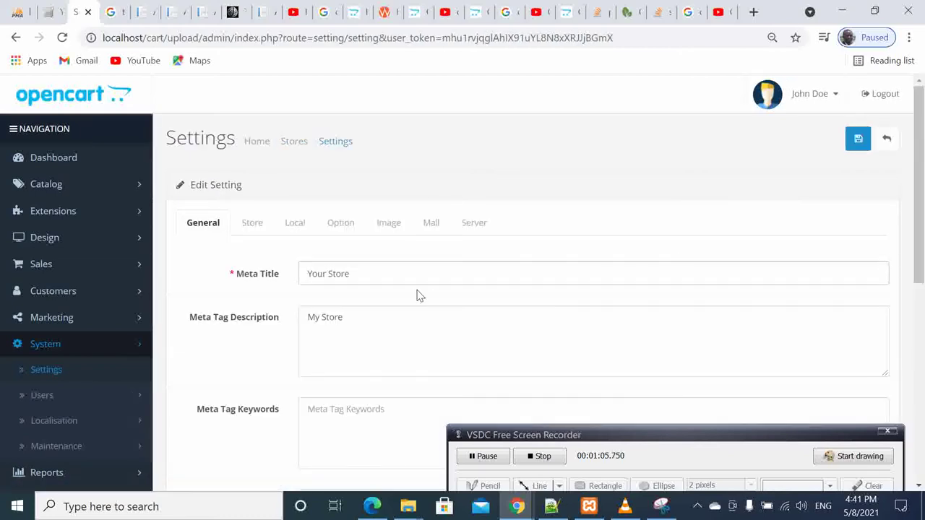
scroll(419, 295, down, 3)
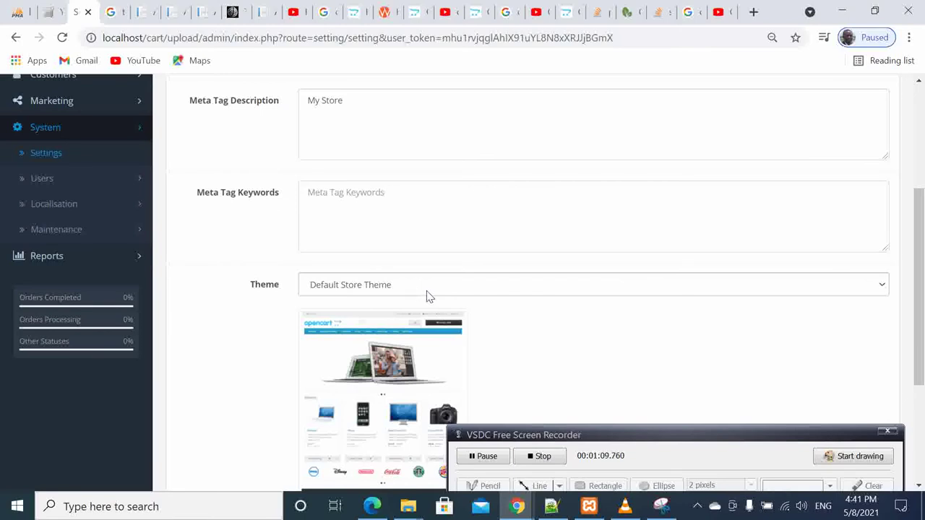
scroll(434, 303, down, 1)
scroll(499, 330, down, 2)
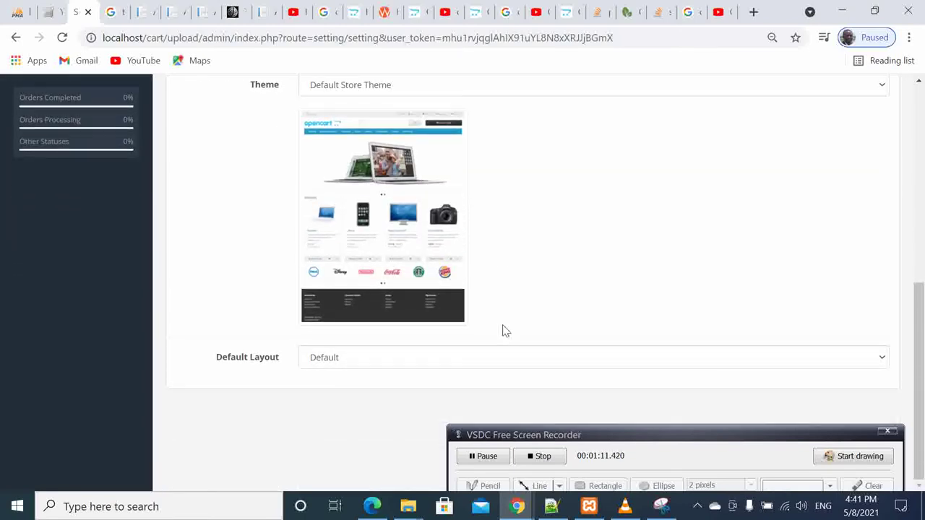
scroll(503, 331, up, 5)
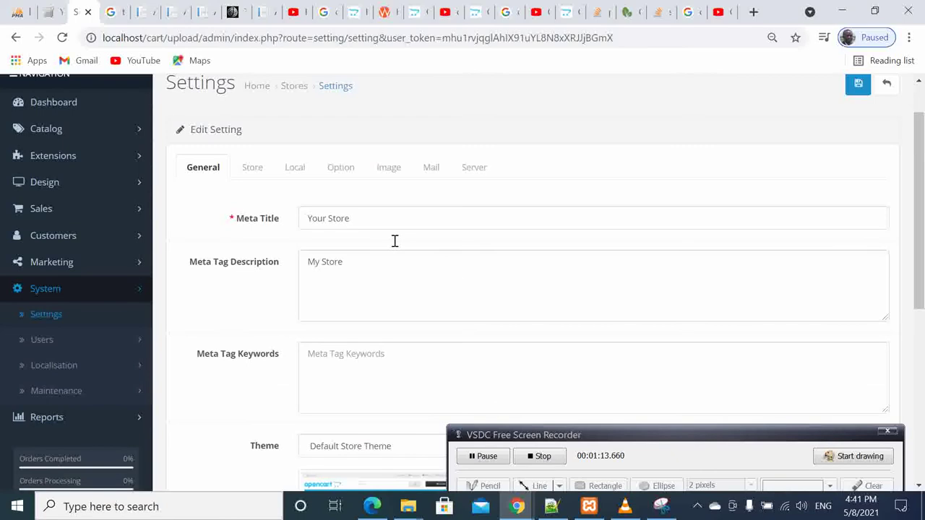
Replace both Meta Title and Meta Tag Description with 'Moumie Store'
drag(351, 219, 299, 221)
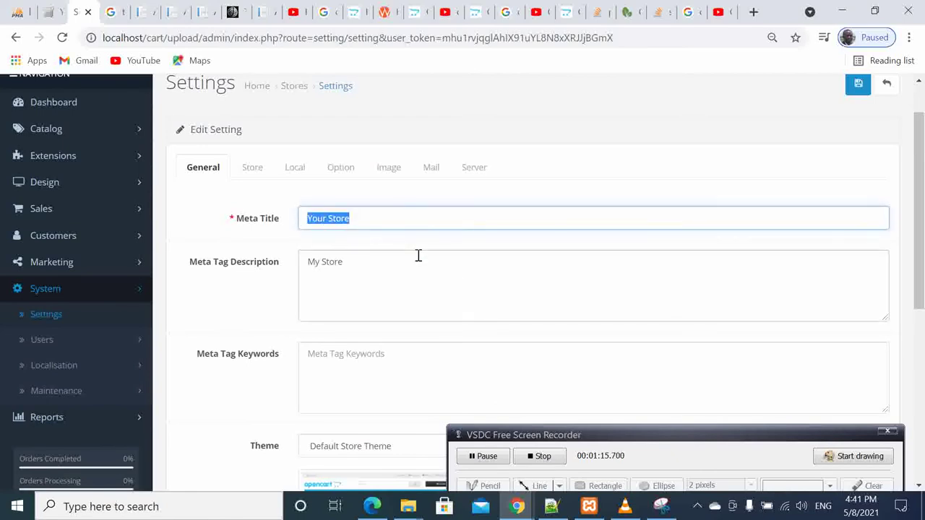
text(Moumie)
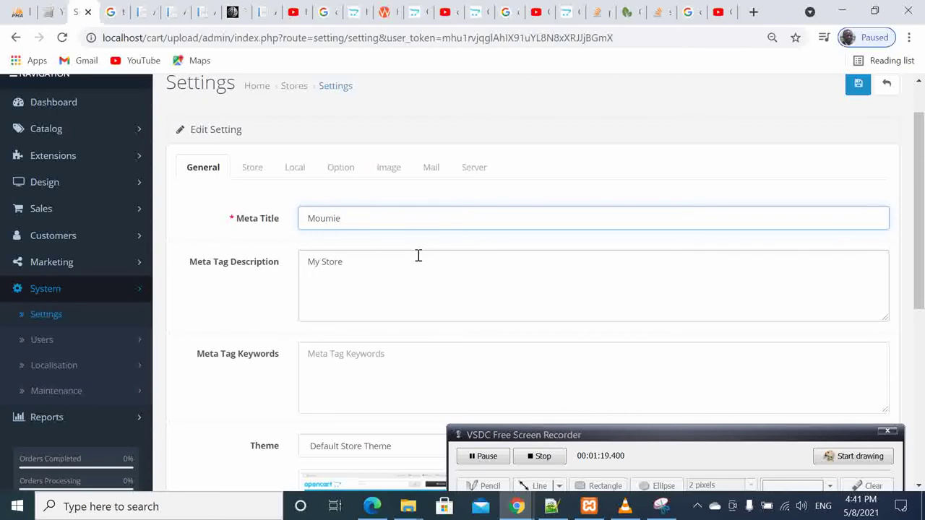
triple_click(407, 269)
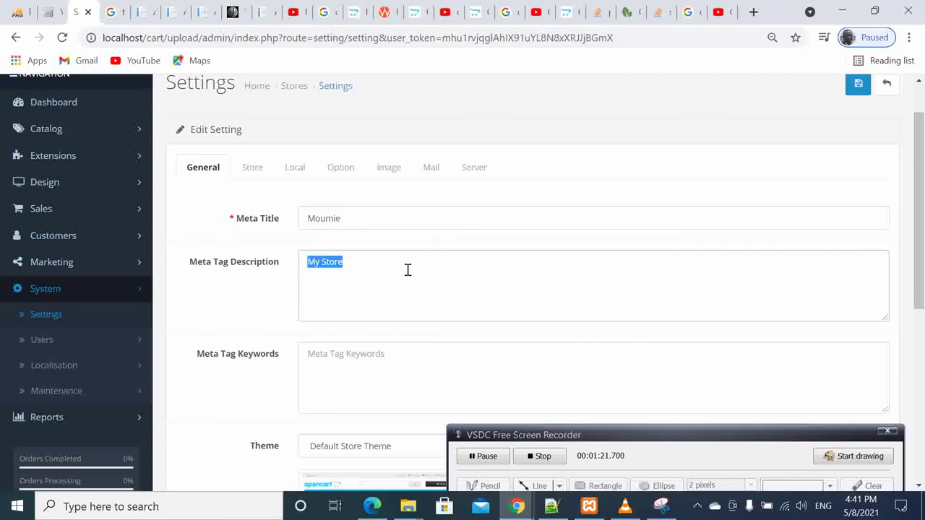
text(Moumie)
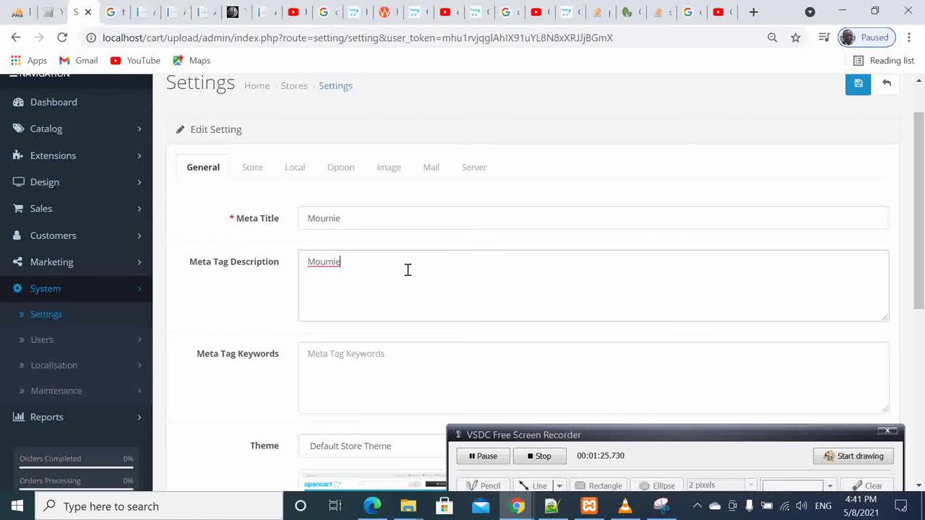
click(370, 218)
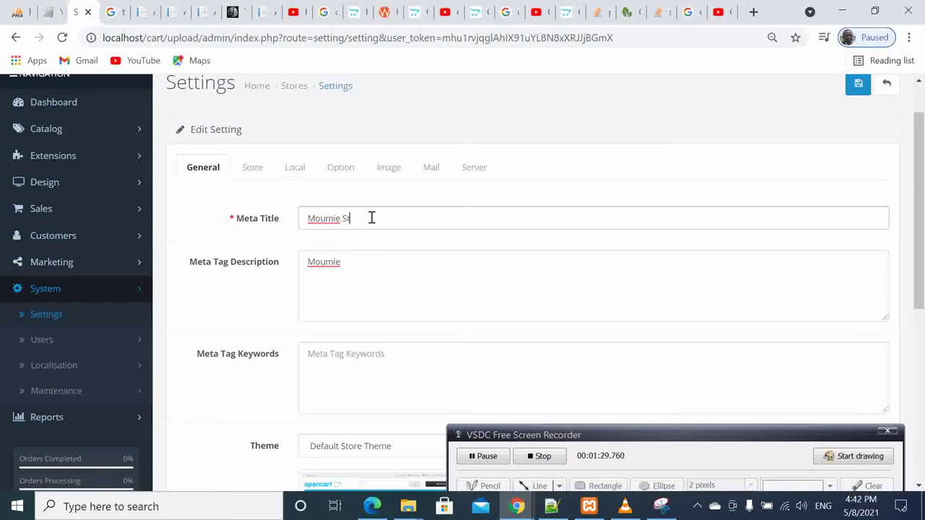
text(Store)
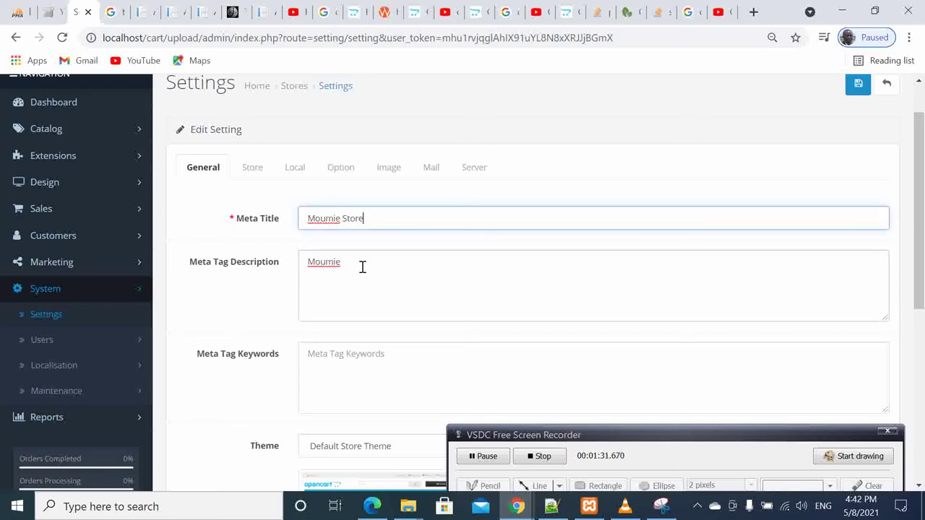
click(362, 267)
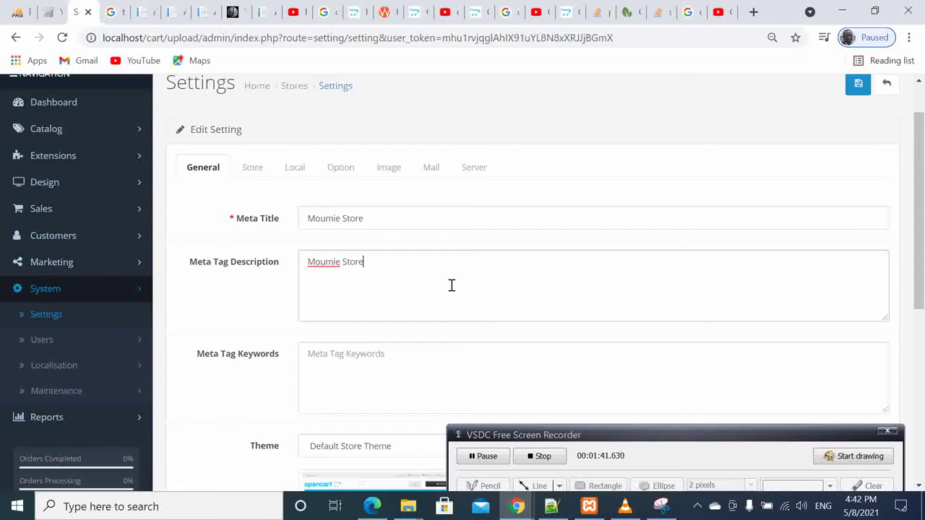
scroll(392, 306, down, 3)
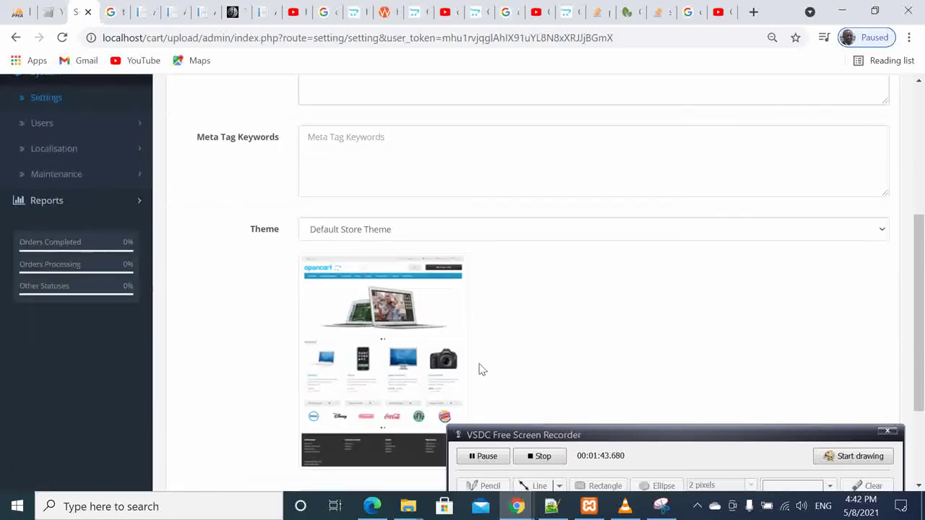
scroll(547, 355, down, 1)
scroll(547, 355, up, 5)
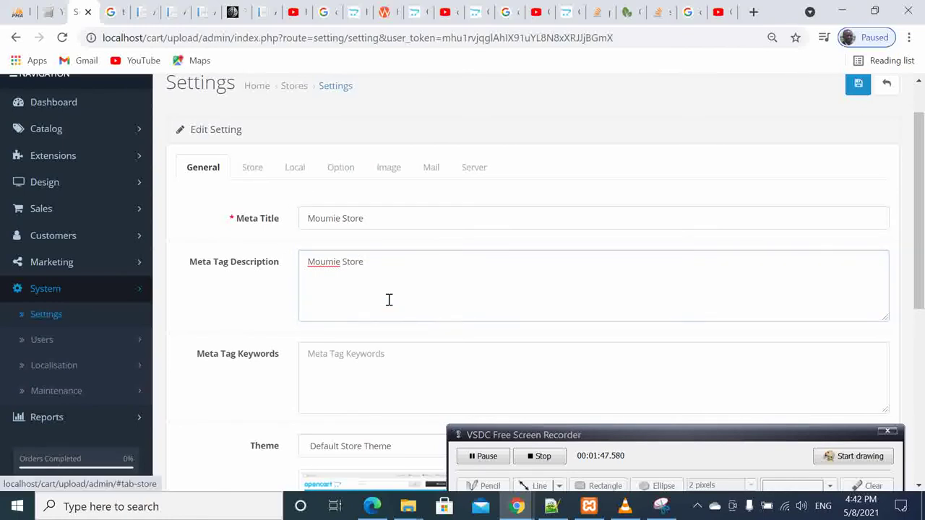
Copy the 'Moumie Store' Meta Title text after browsing the Store and Local tabs
click(248, 173)
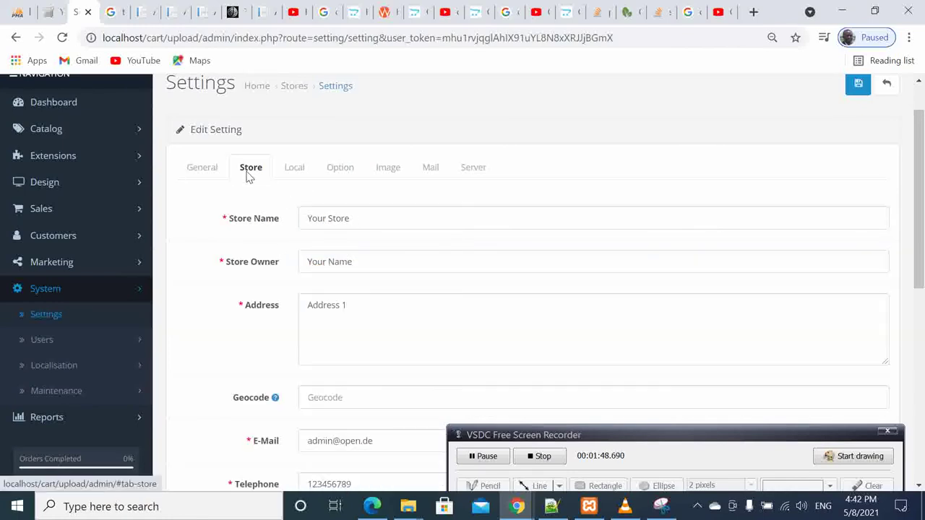
triple_click(378, 262)
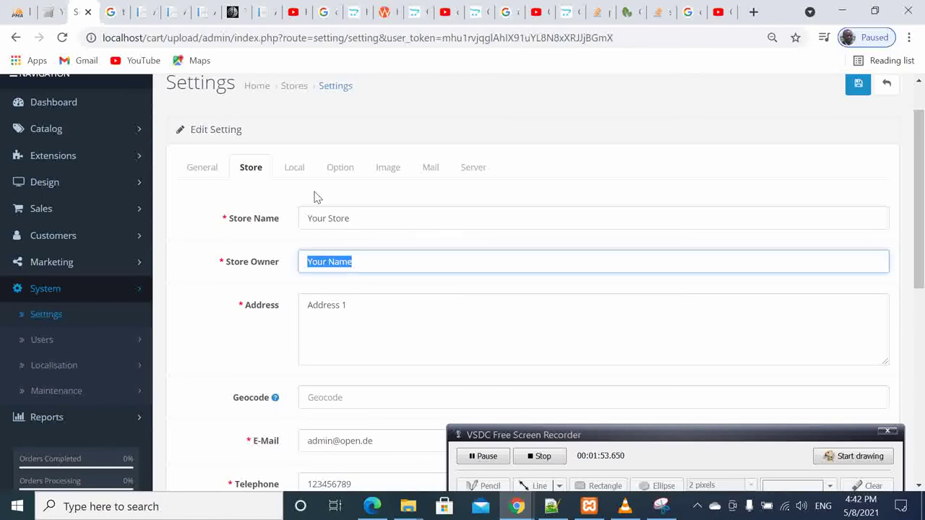
click(292, 179)
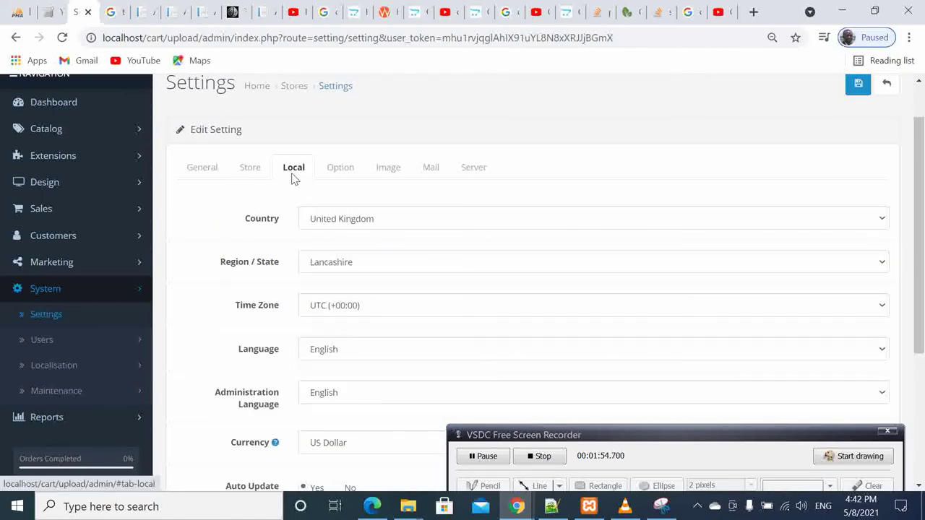
click(207, 175)
drag(378, 219, 304, 218)
key(ctrl+c)
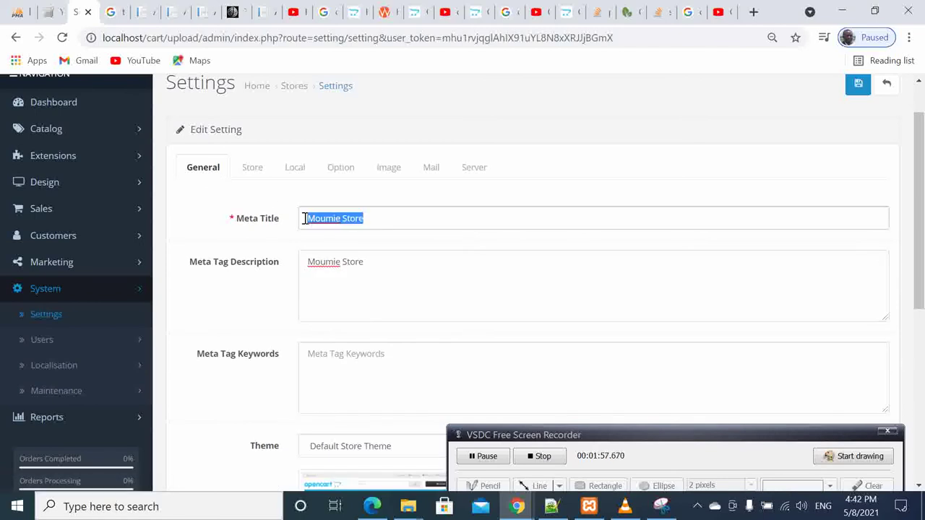
click(251, 174)
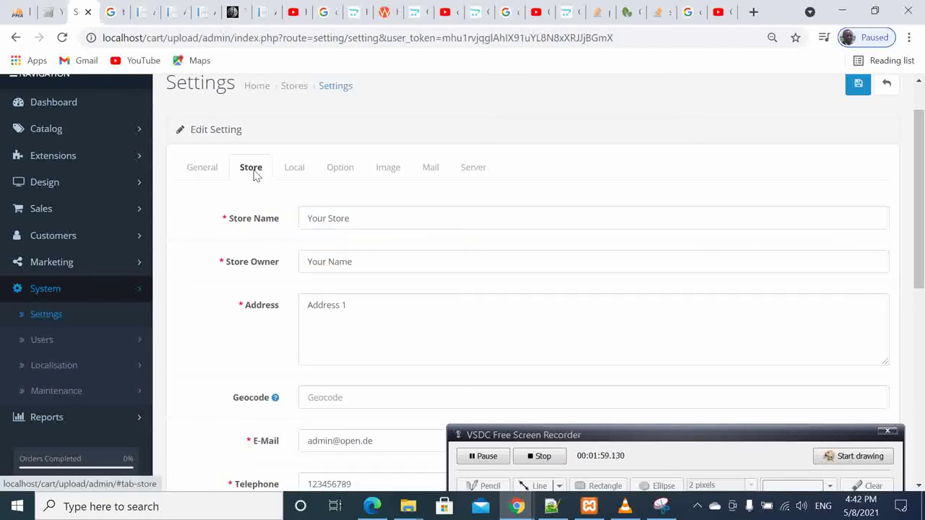
Paste 'Moumie Store' over Store Name 'Your Store' and Store Owner 'Your Name'
click(362, 221)
triple_click(362, 221)
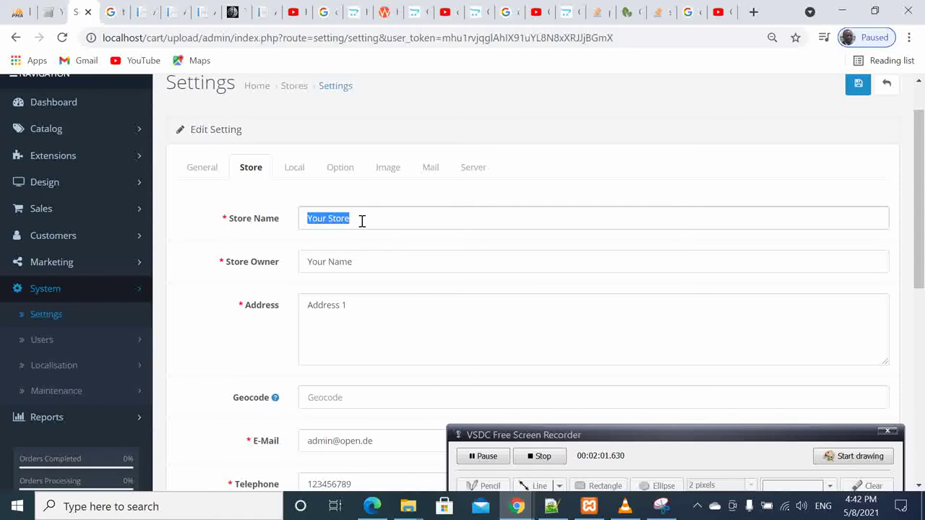
key(ctrl+v)
triple_click(363, 262)
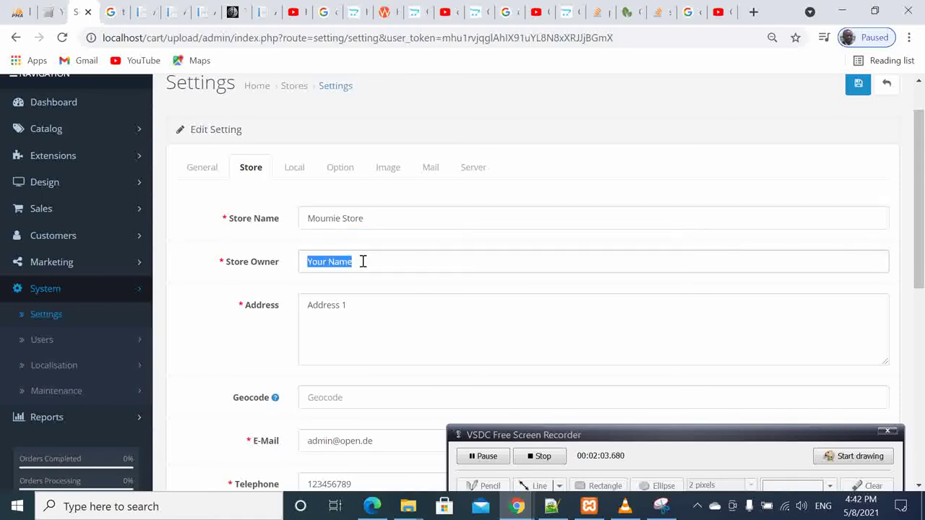
key(ctrl+v)
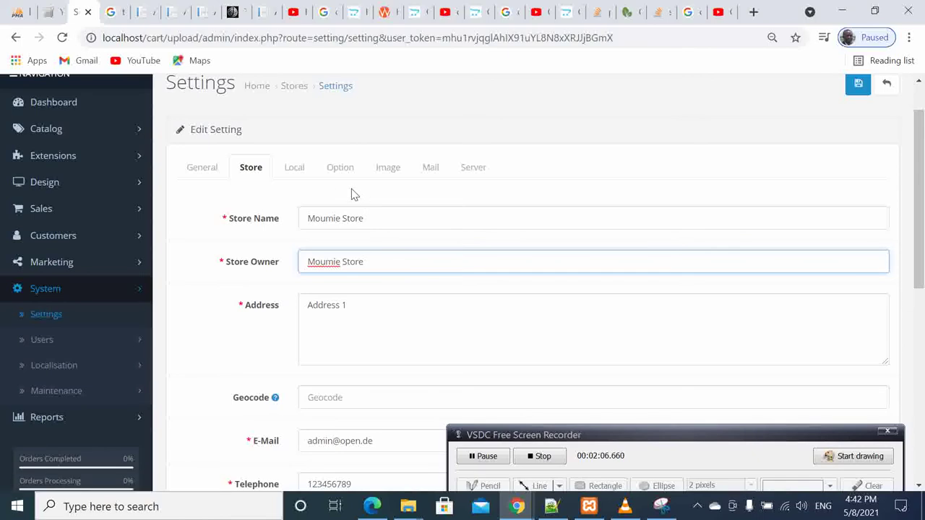
click(303, 180)
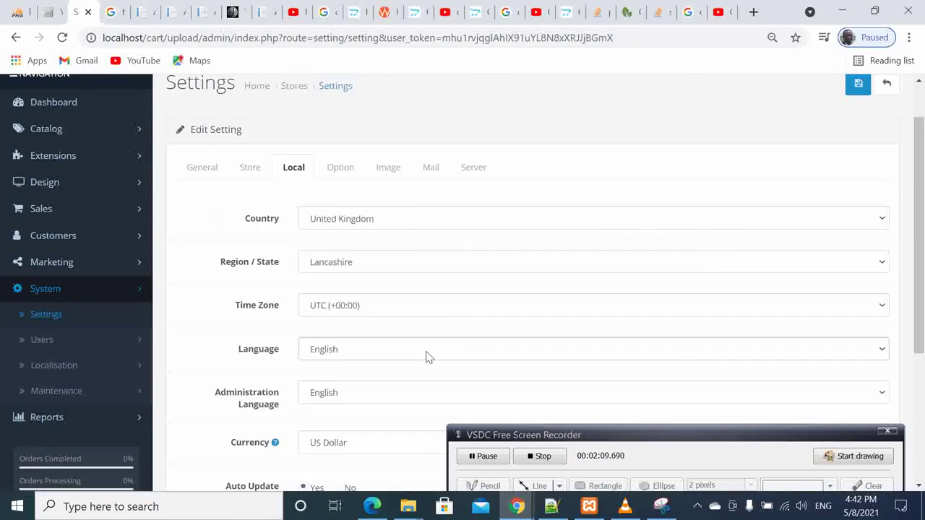
Review the Option, Image and General tabs, save the settings, and go to the storefront tab
click(335, 178)
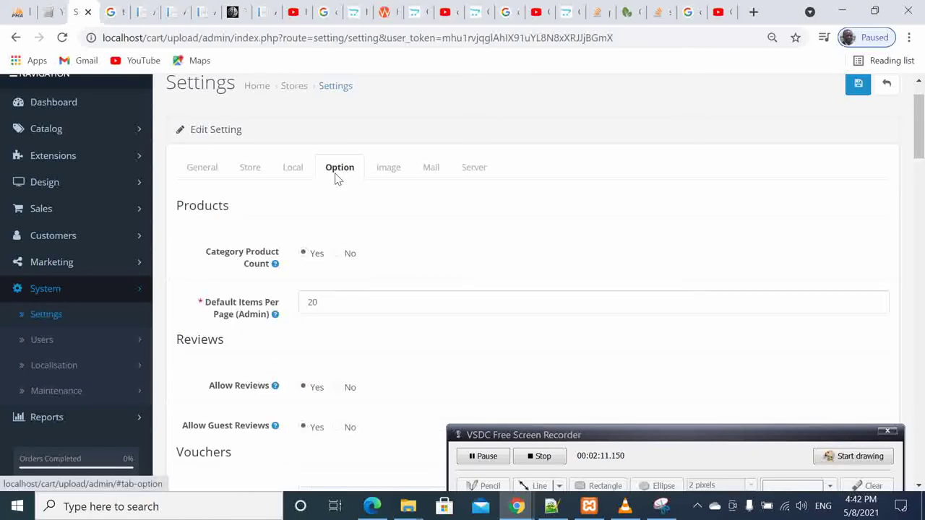
click(384, 177)
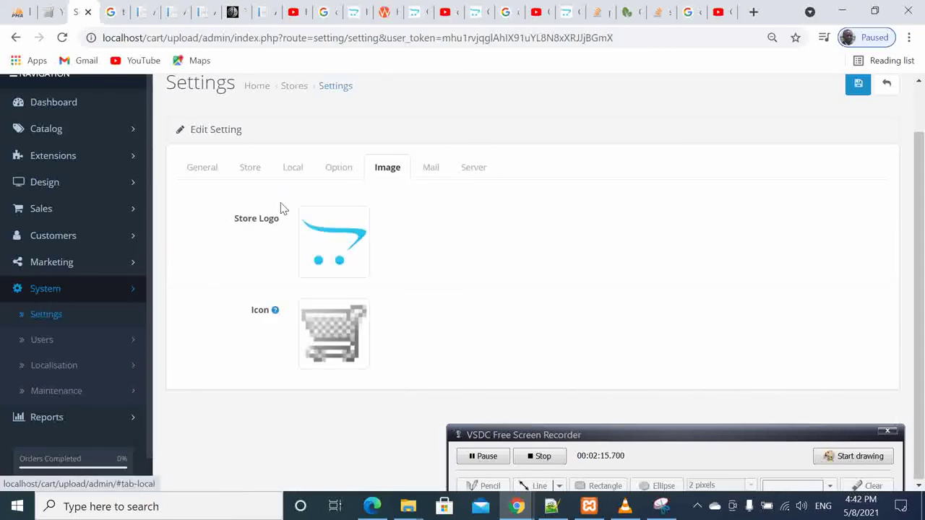
click(206, 172)
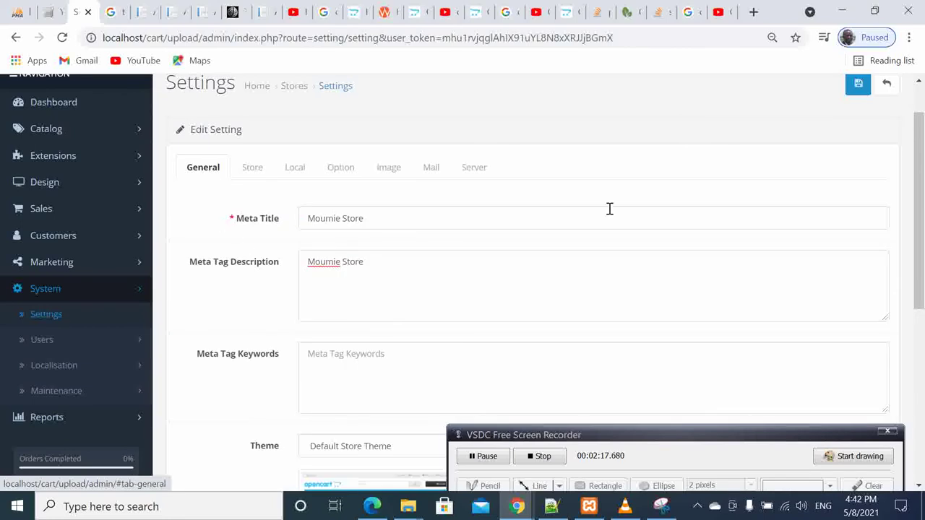
click(852, 88)
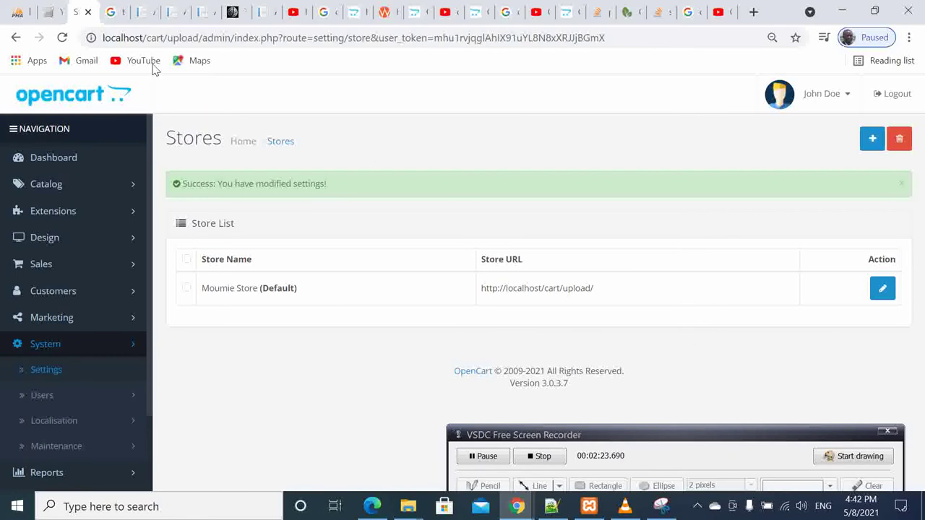
click(49, 11)
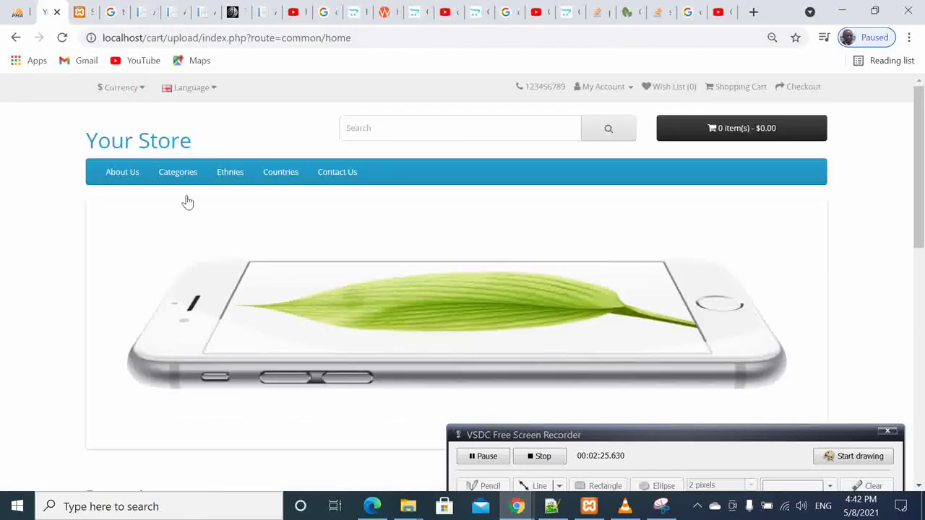
Reload the storefront and check Moumie Store in the header and footer copyright
click(62, 37)
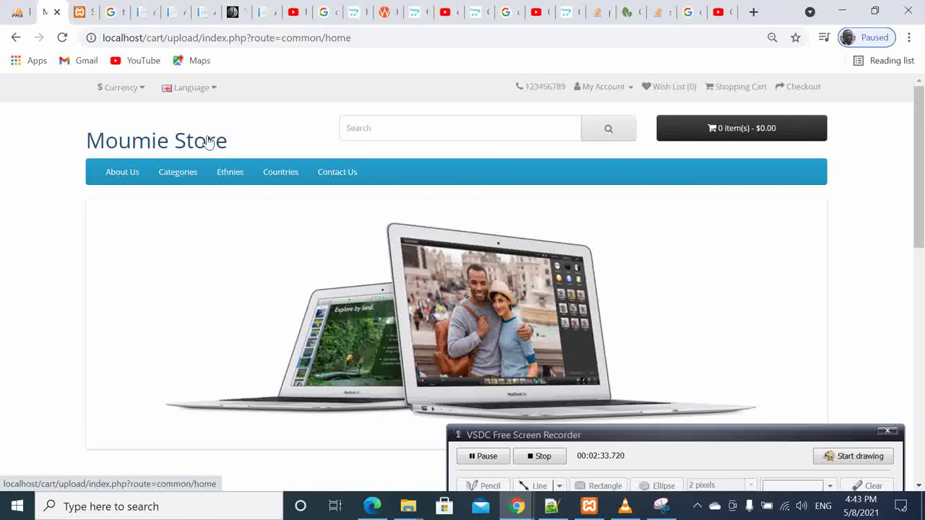
mouse_move(192, 173)
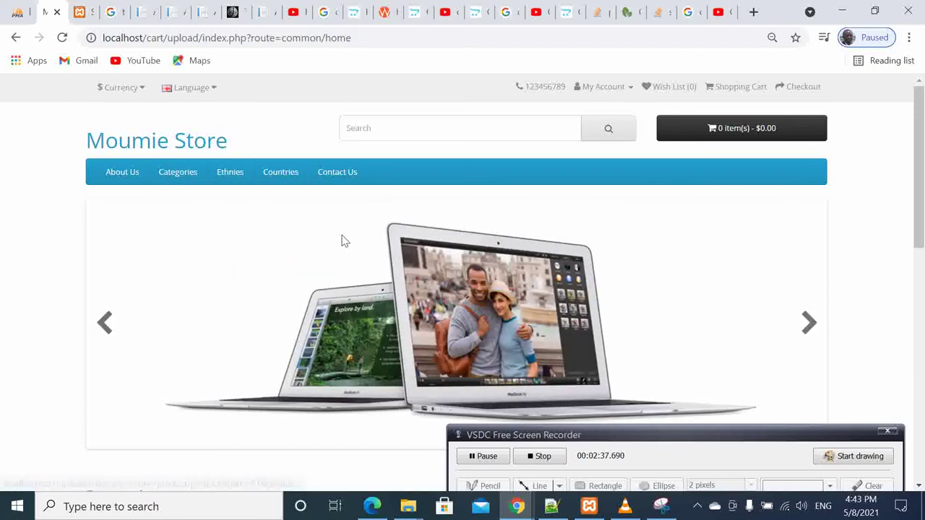
scroll(344, 242, down, 4)
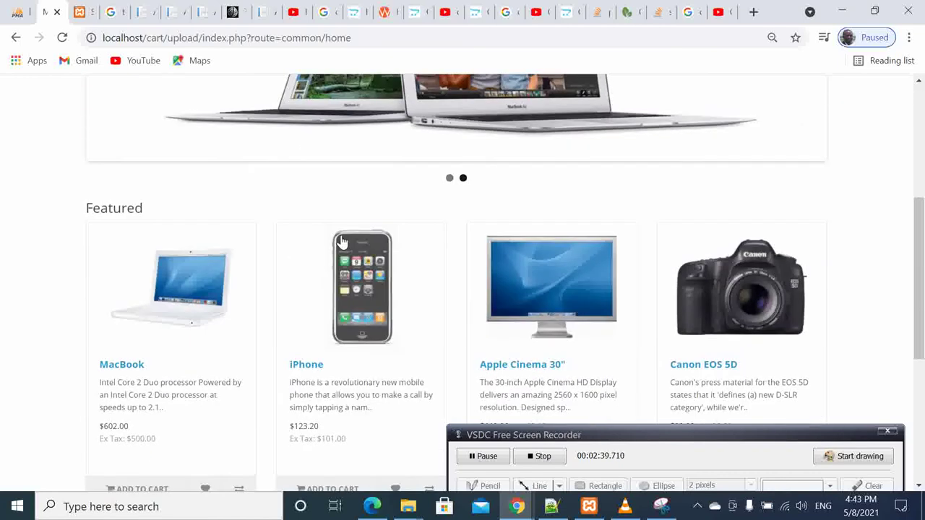
scroll(340, 239, up, 4)
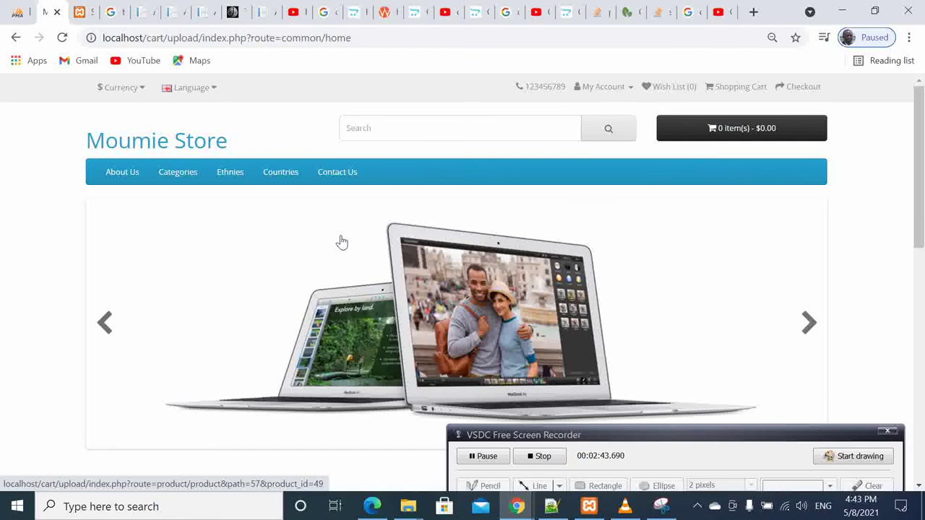
scroll(341, 242, down, 6)
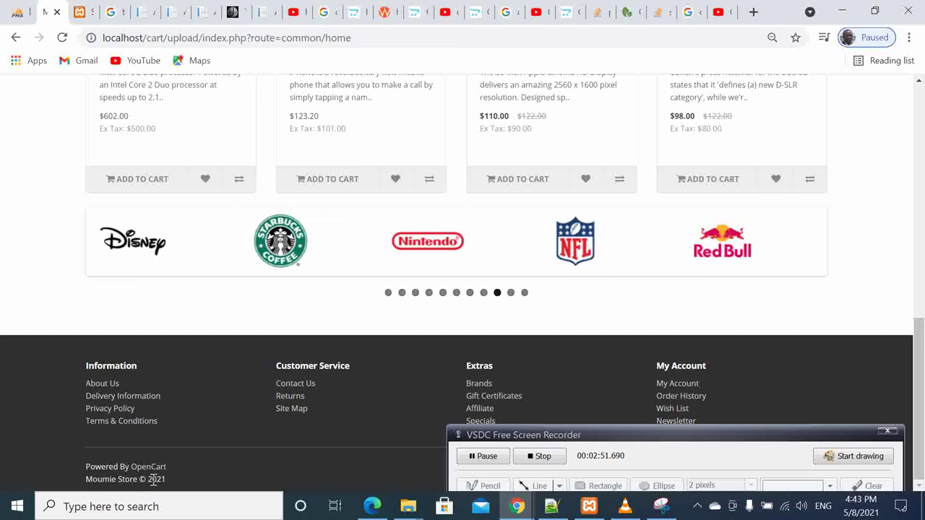
scroll(212, 442, up, 15)
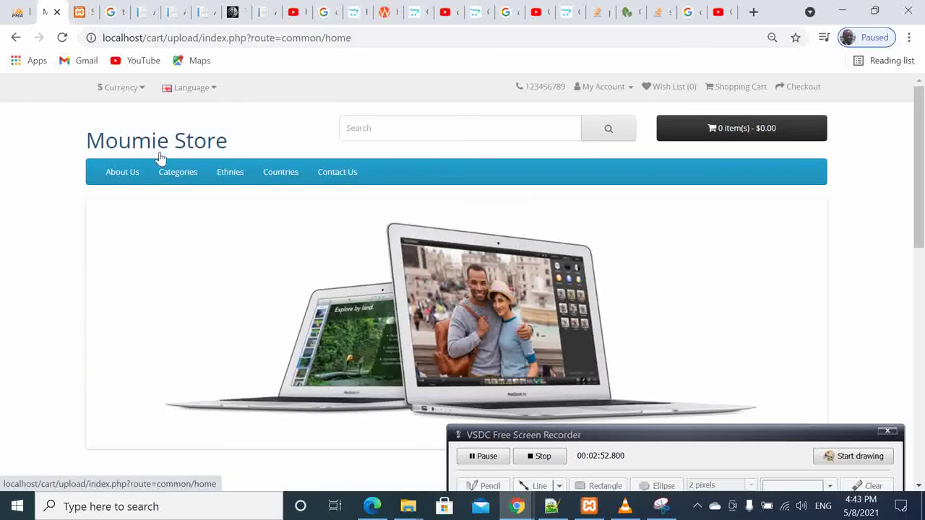
Choose English from the storefront Language dropdown and scroll to the footer and back
click(206, 94)
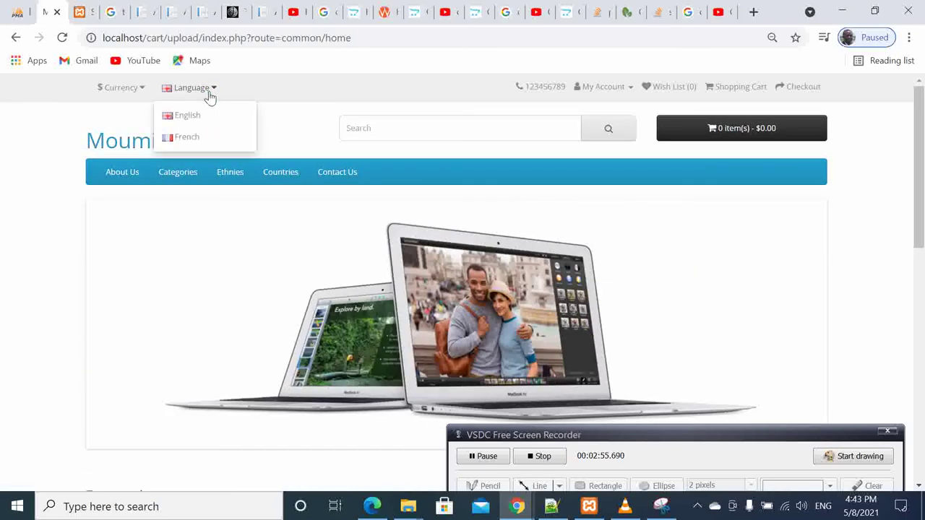
click(206, 116)
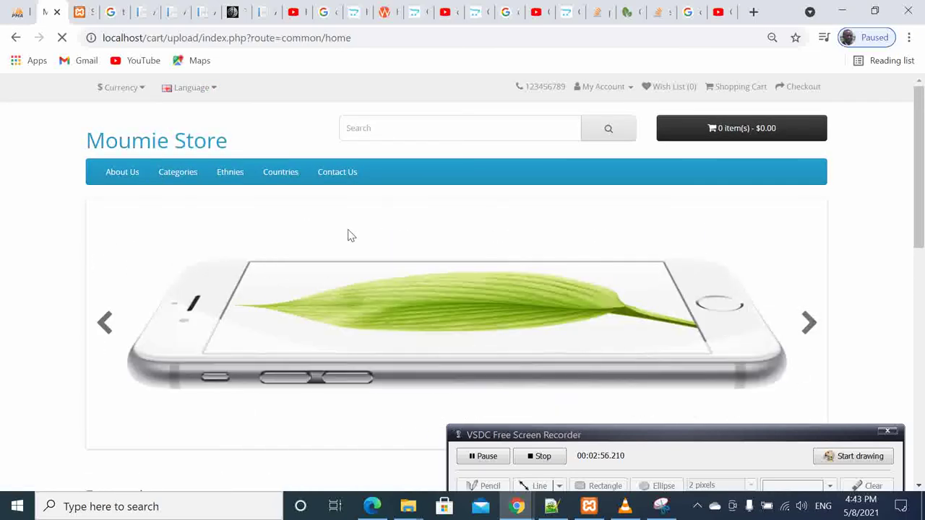
click(200, 98)
click(202, 116)
click(203, 97)
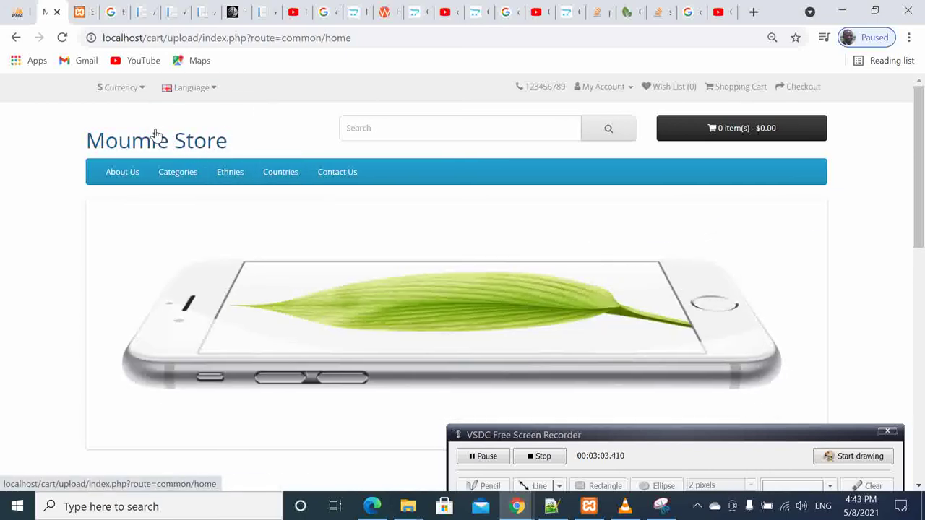
scroll(231, 279, down, 5)
scroll(230, 279, down, 3)
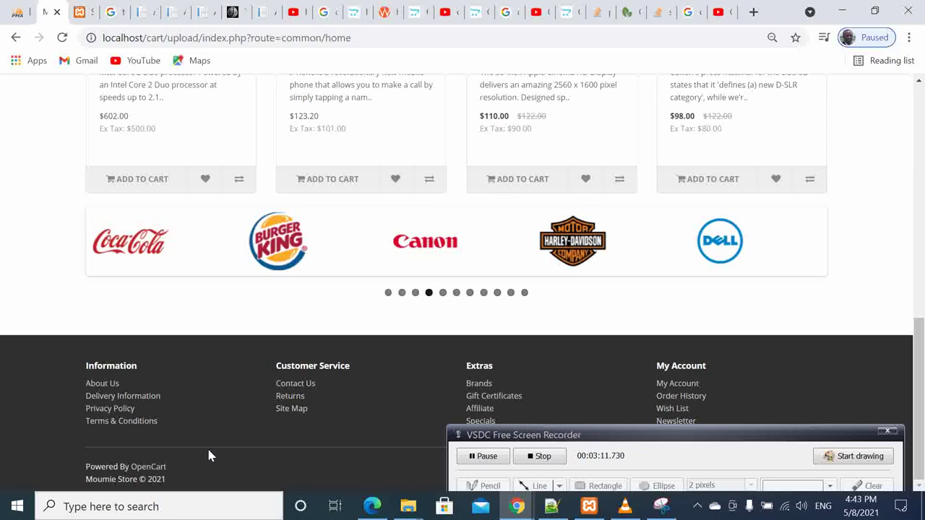
scroll(208, 454, up, 15)
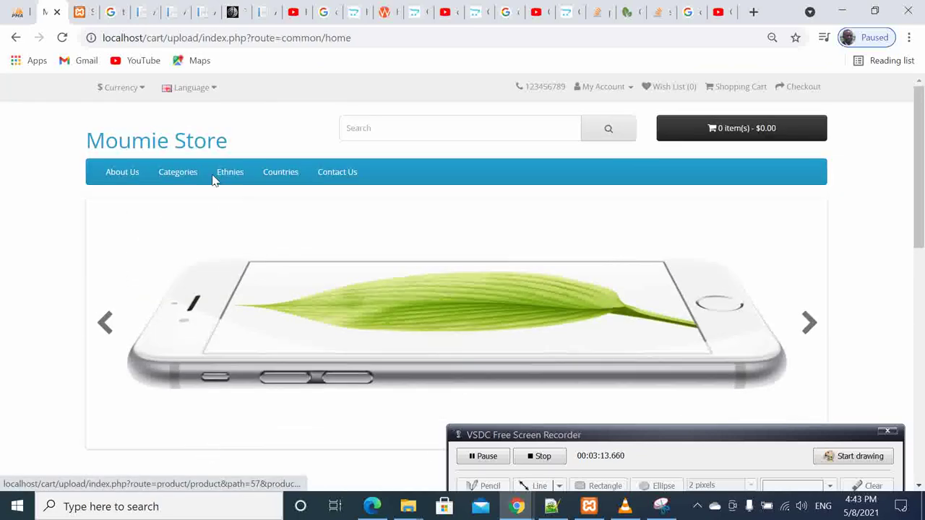
click(206, 93)
Switch the storefront to French and scroll to check labels like Produits phares and Ajouter au panier
click(202, 138)
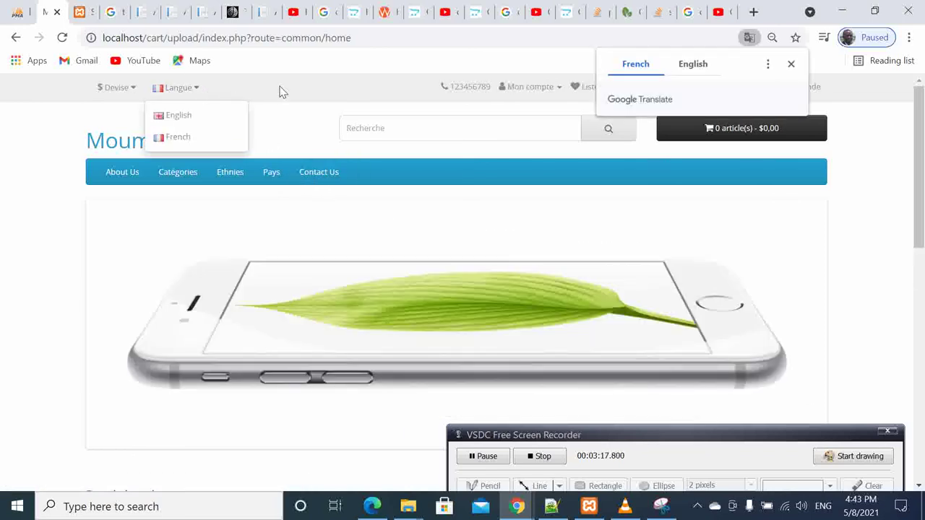
scroll(270, 249, down, 5)
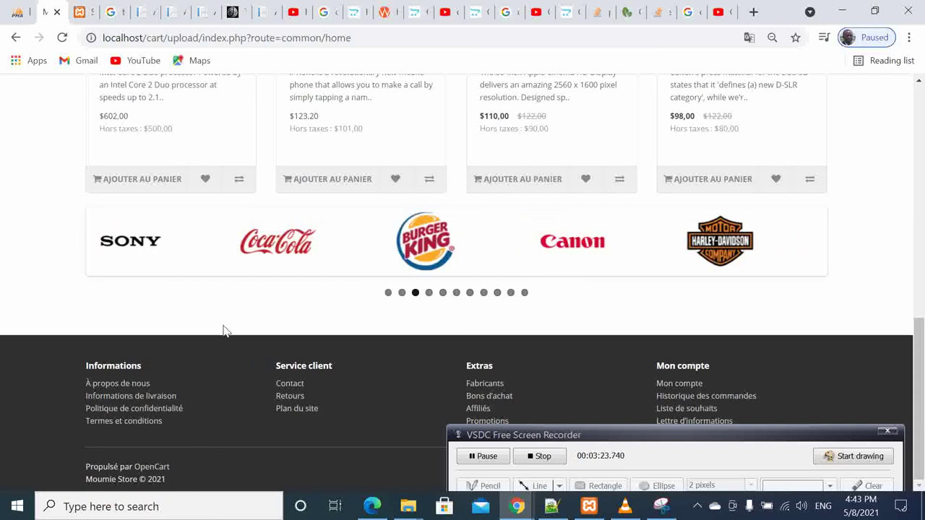
scroll(224, 330, up, 15)
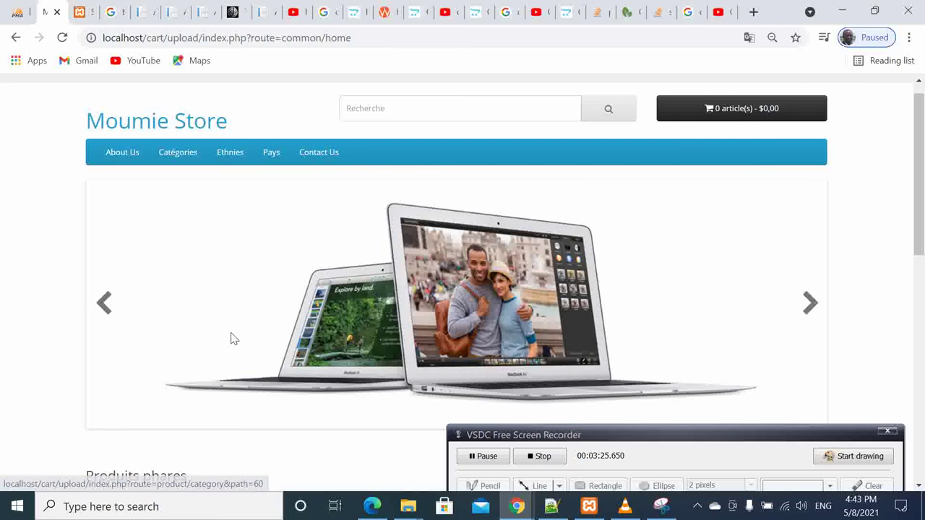
scroll(233, 339, up, 1)
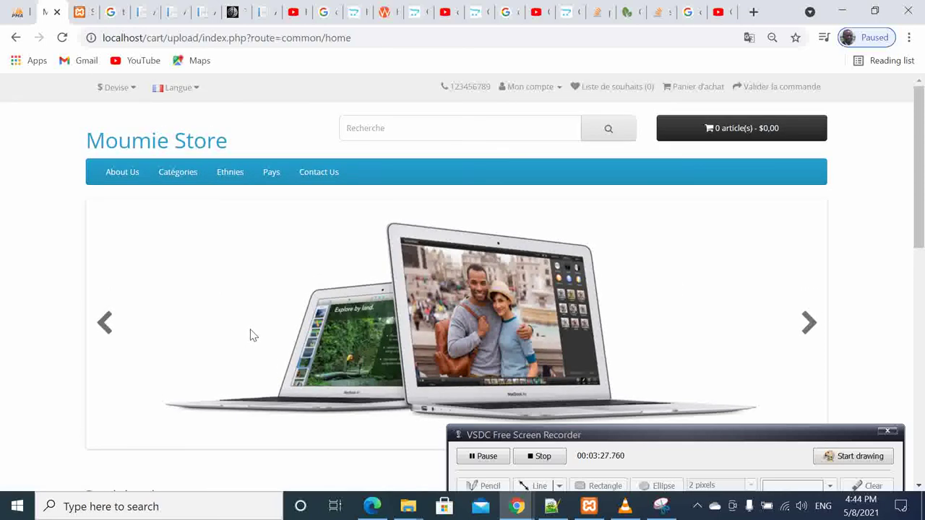